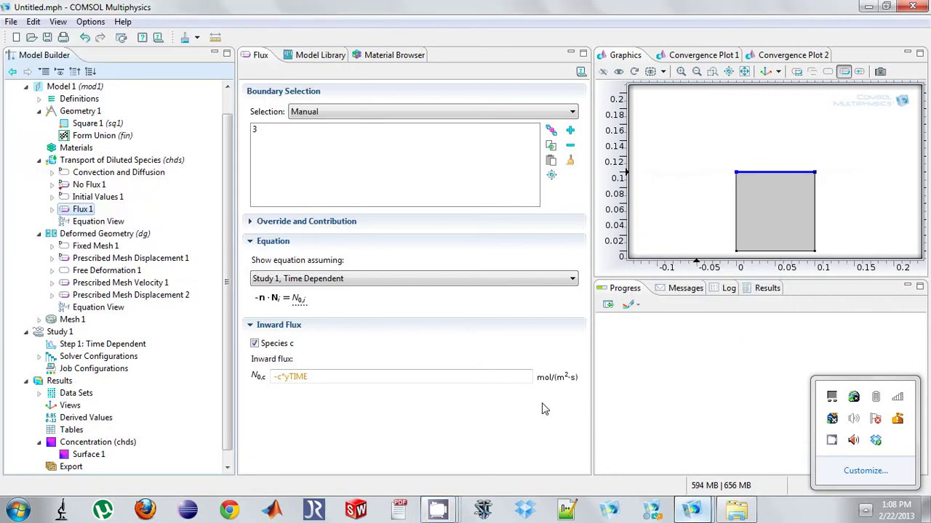
Add a Concentration condition on bottom boundary 2 fixing species c at 0
click(542, 409)
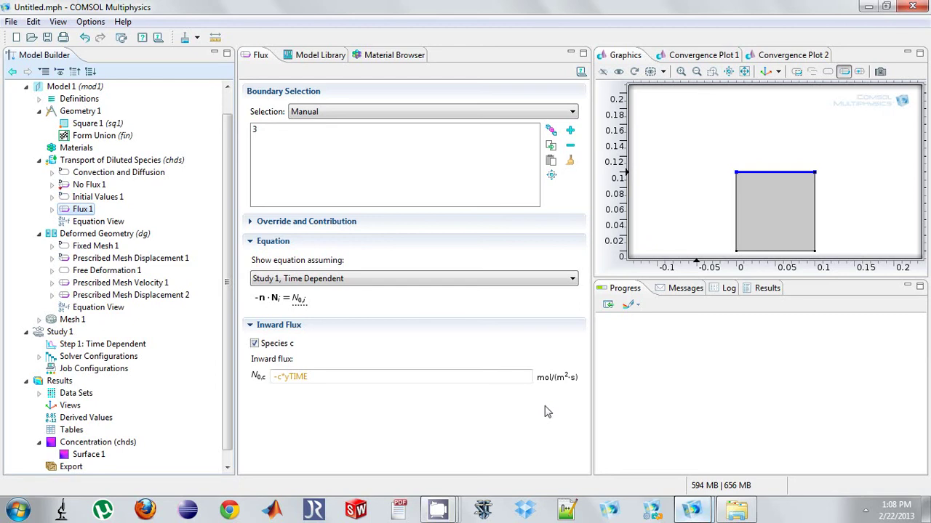
right_click(143, 162)
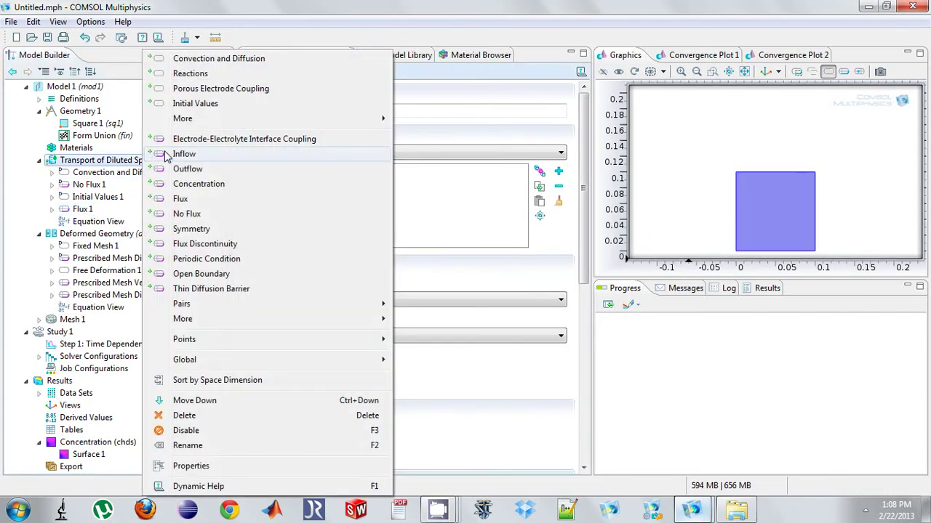
click(198, 184)
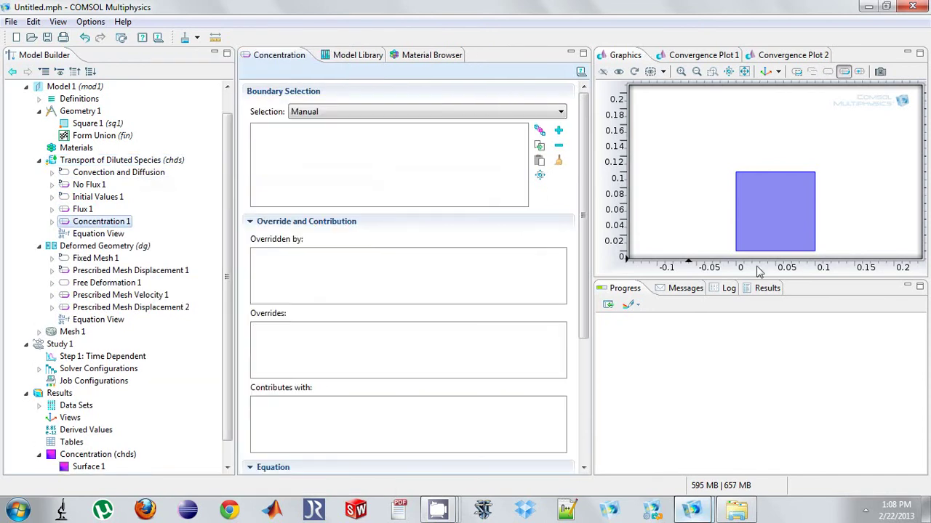
click(760, 252)
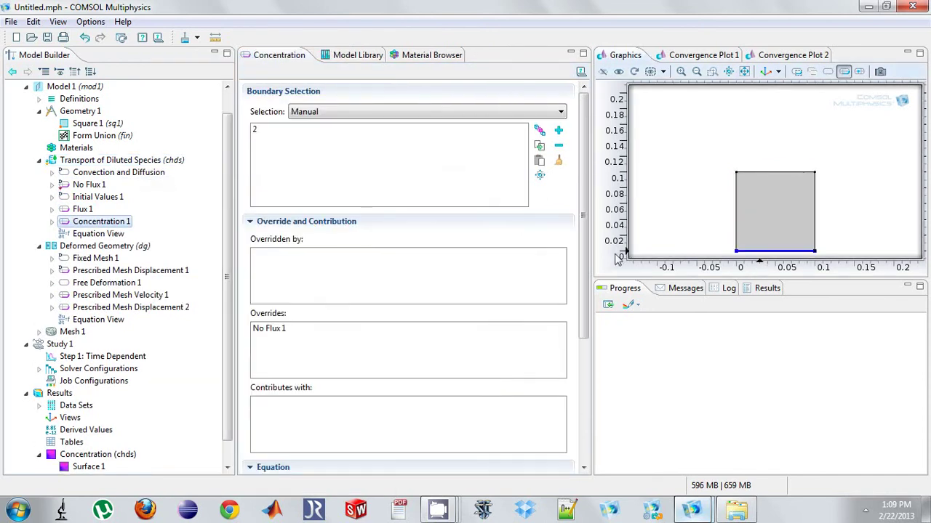
click(327, 221)
click(255, 342)
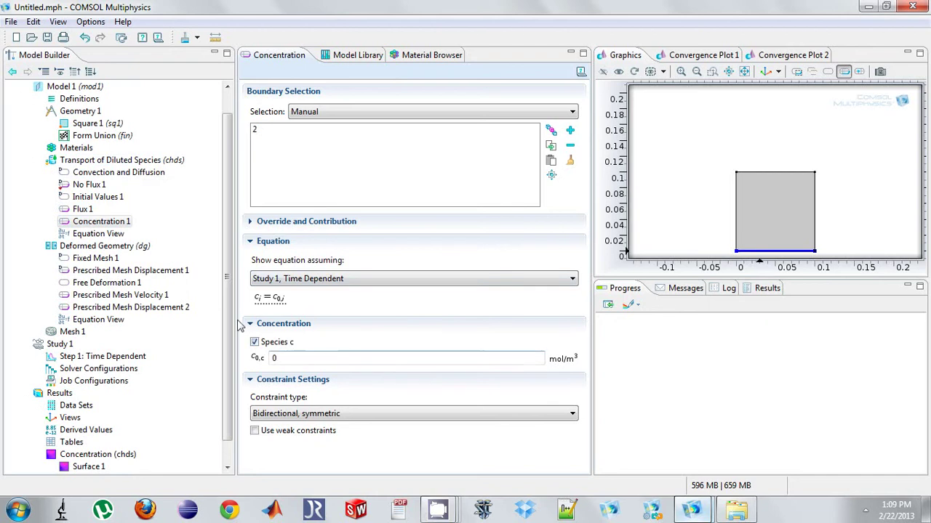
Review the initial concentration of 10, the top-edge inward Flux, and the No Flux conditions
click(98, 197)
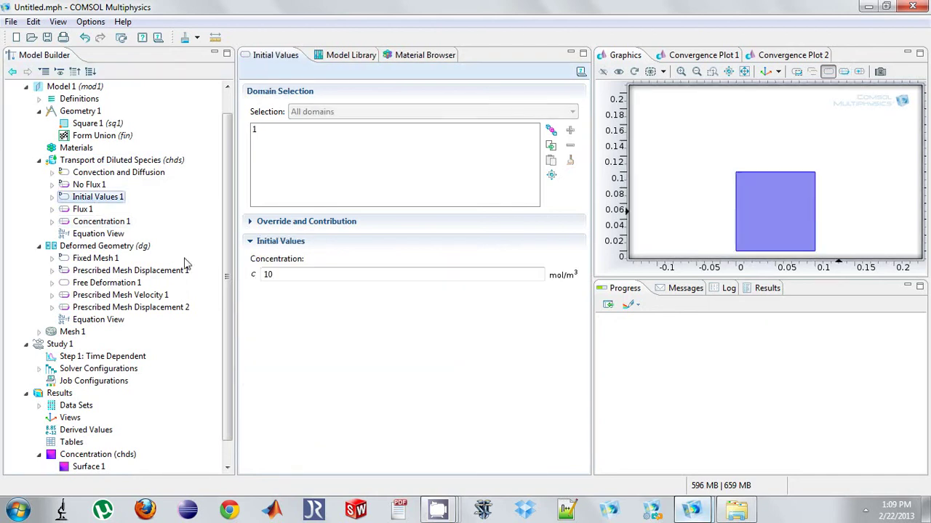
click(102, 223)
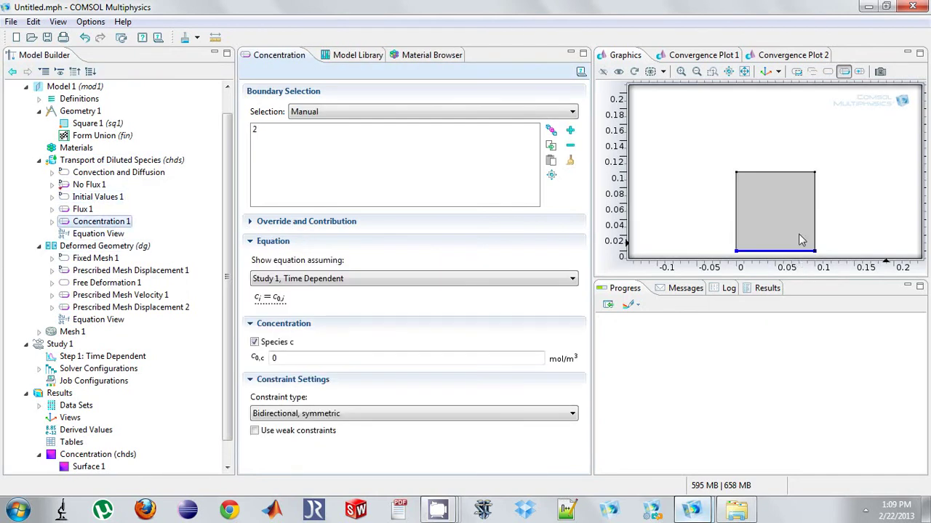
click(67, 209)
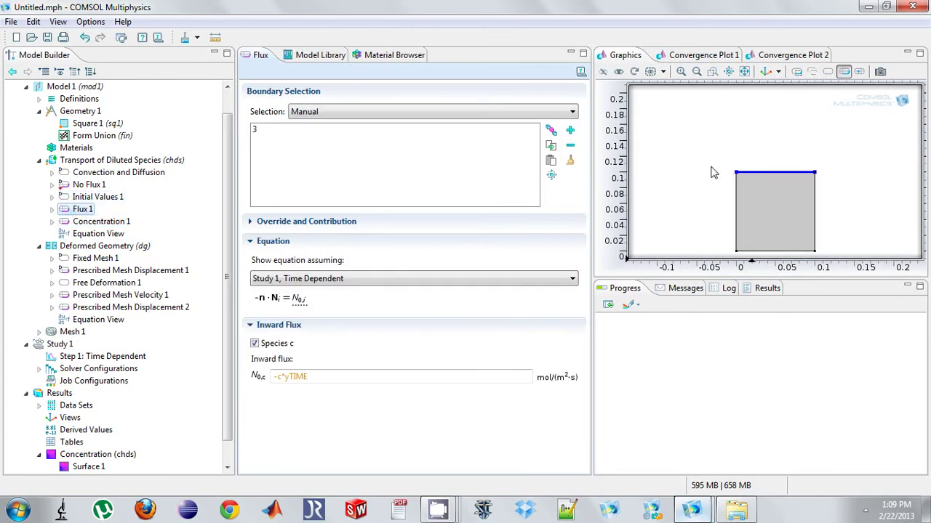
click(101, 188)
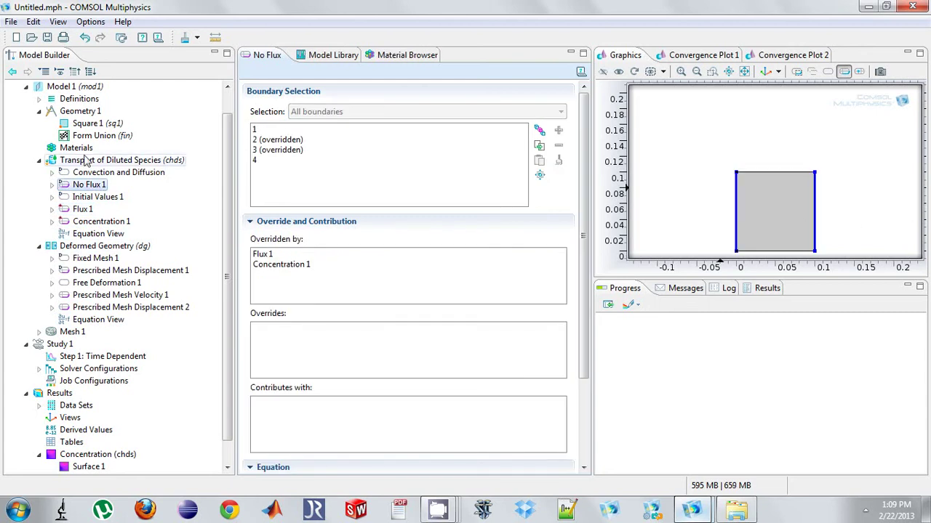
Look over the Transport of Diluted Species settings, then collapse its conditions
click(85, 160)
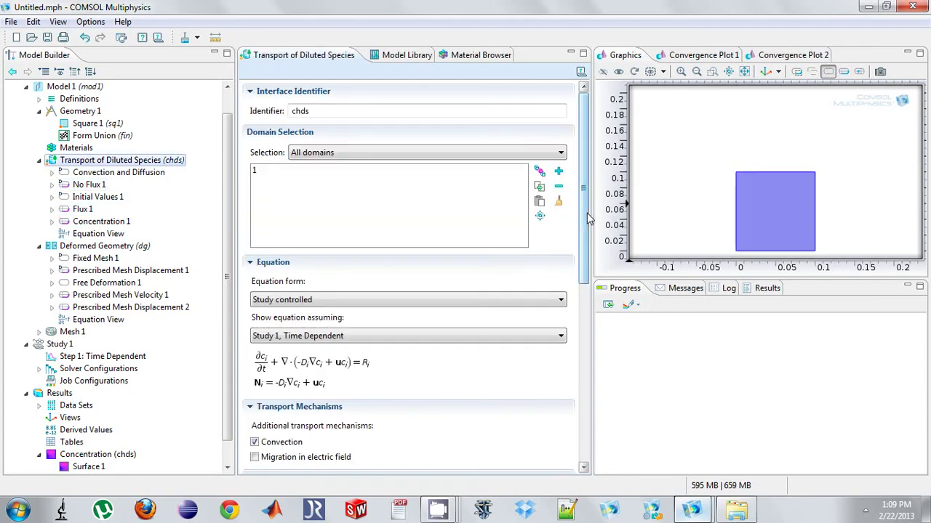
scroll(587, 233, down, 1)
drag(588, 233, 565, 389)
scroll(382, 363, down, 1)
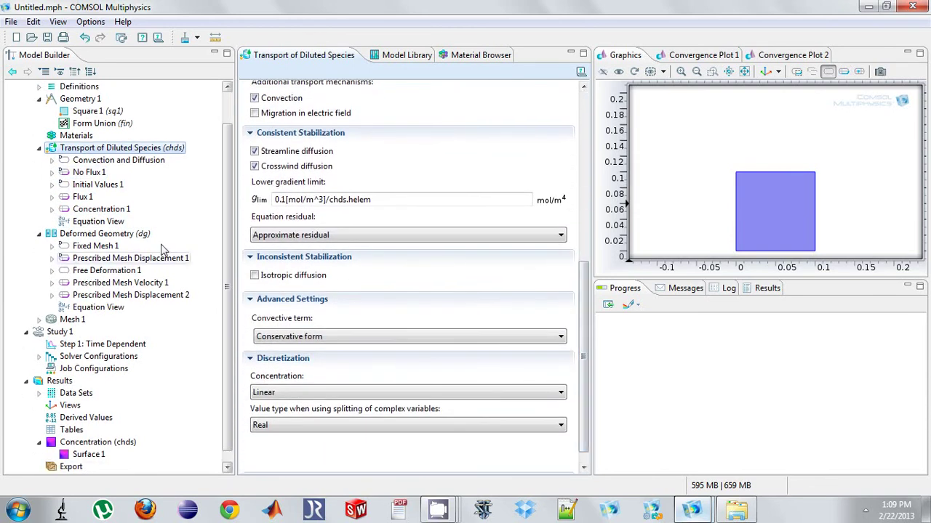
click(39, 148)
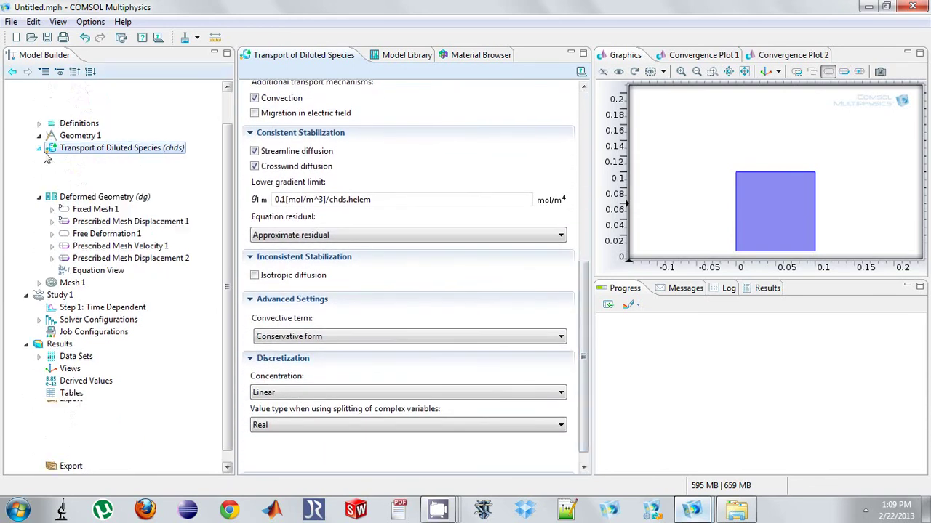
Check the side boundaries' fixed x displacement and the top boundary's y velocity of -.005 m/s
click(81, 260)
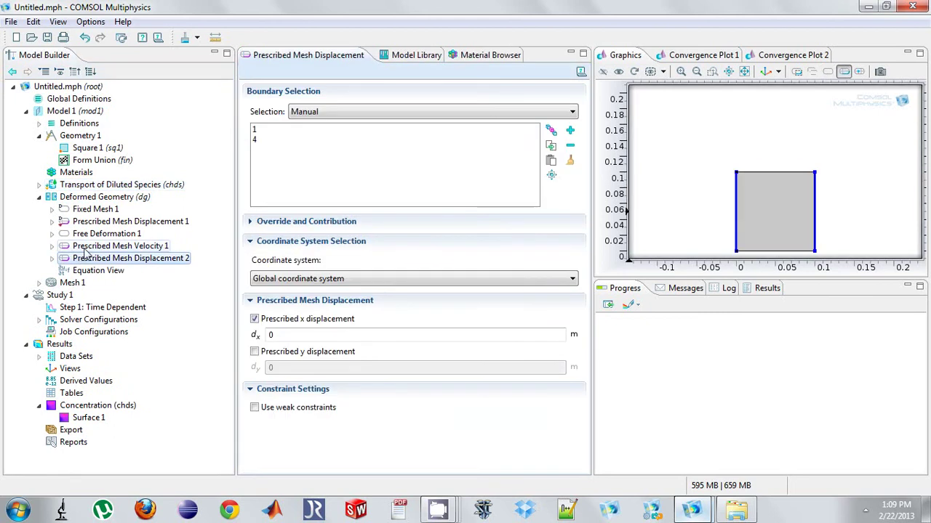
click(85, 247)
drag(291, 422, 231, 415)
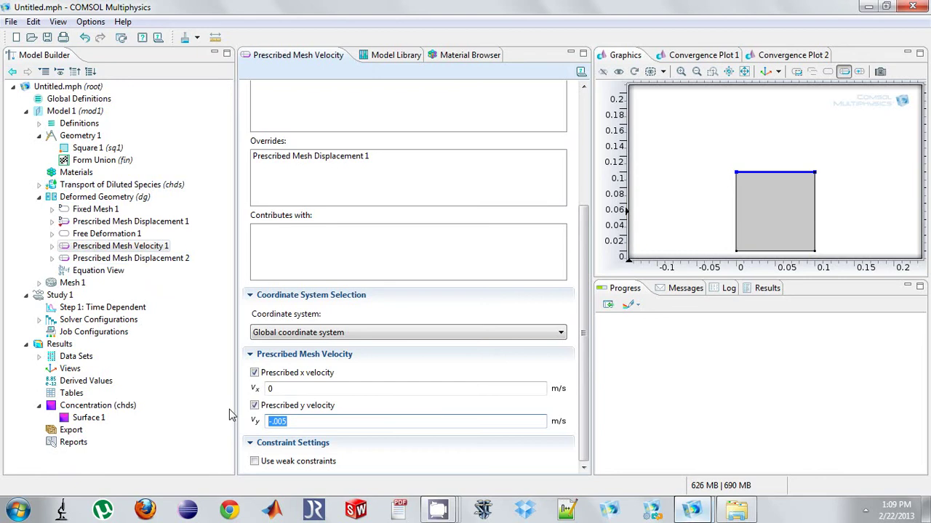
click(98, 419)
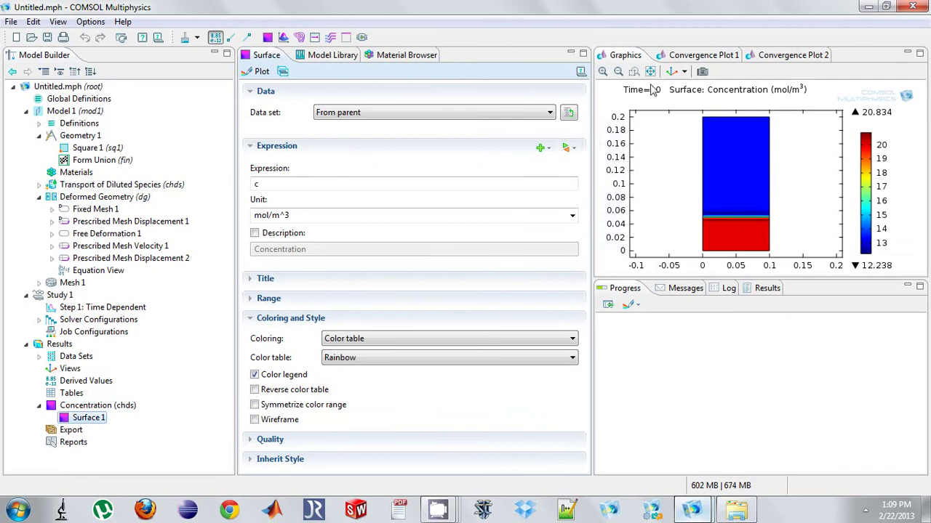
Replace the surface plot expression with Total flux, y component (chds.tfluxy_c)
click(569, 148)
mouse_move(603, 211)
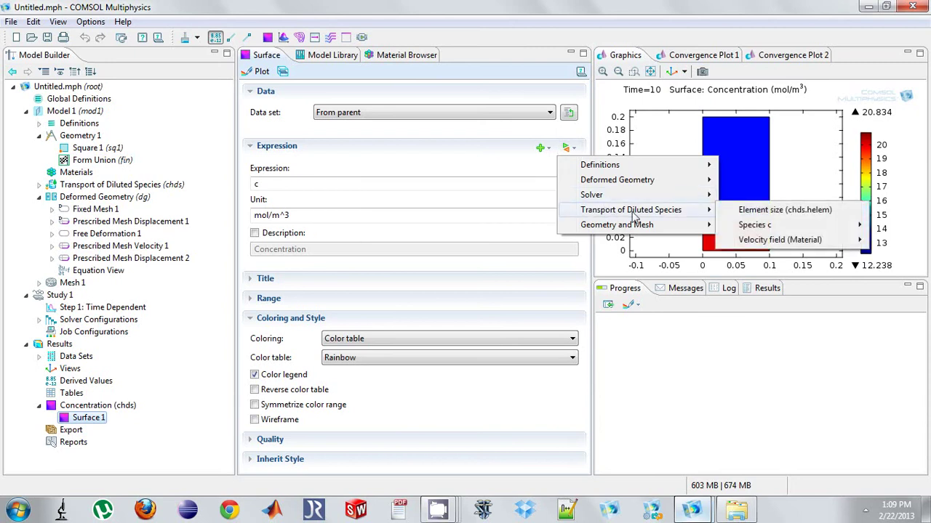
mouse_move(755, 229)
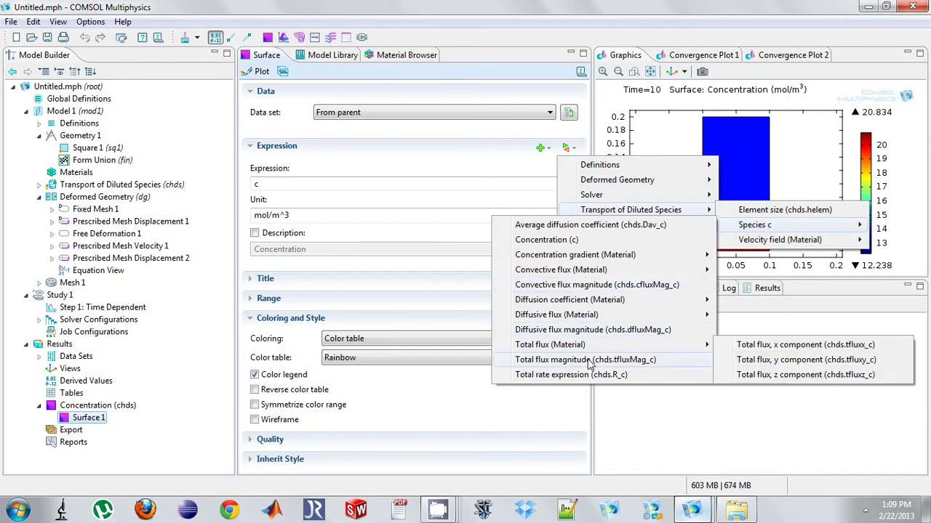
mouse_move(578, 348)
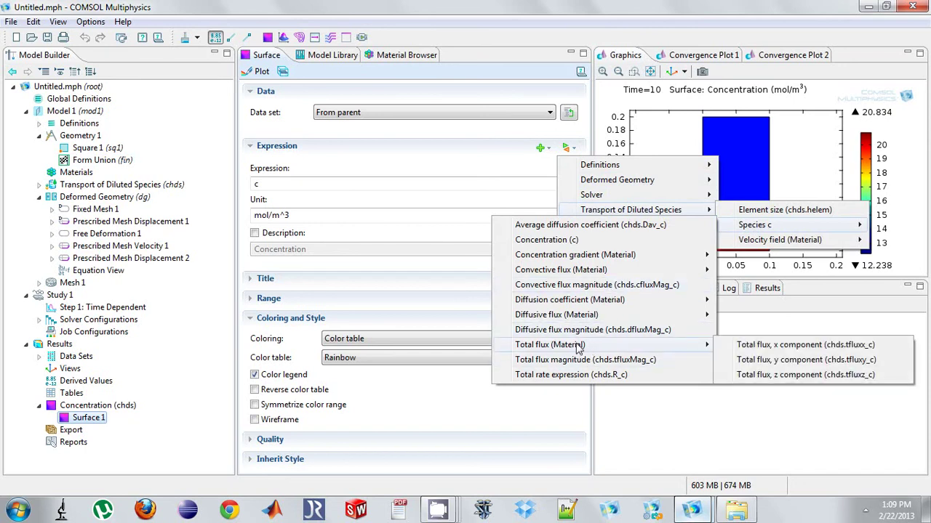
click(761, 362)
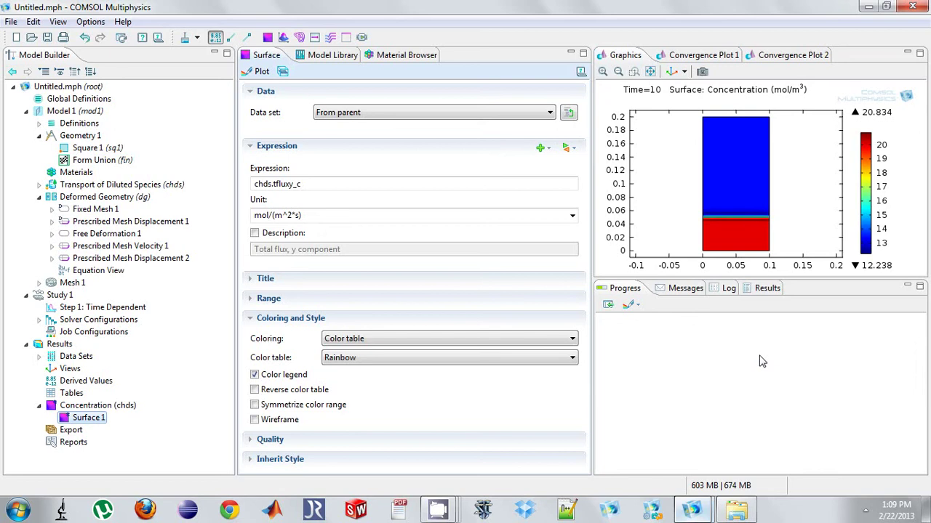
drag(327, 186, 247, 184)
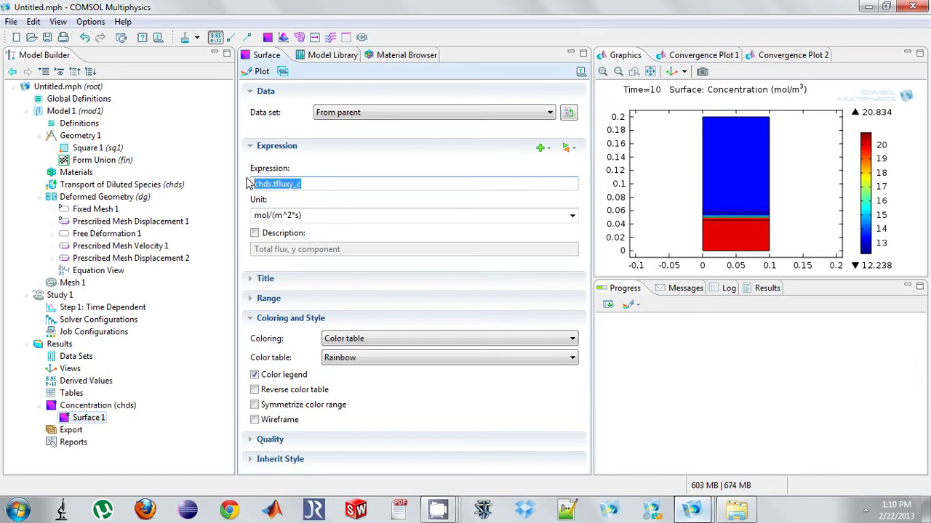
Add Average operator aveop1 at Boundary level, selecting bottom edge boundary 2
double_click(72, 125)
right_click(82, 128)
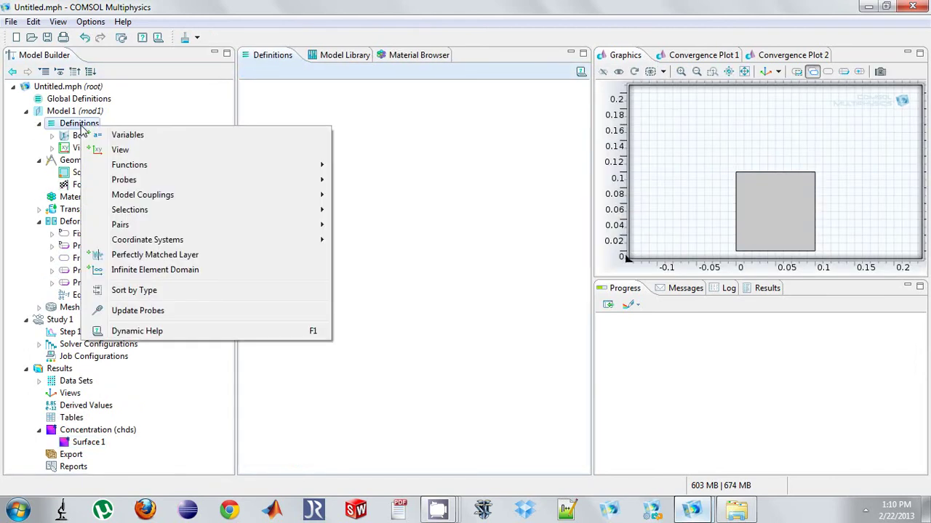
mouse_move(163, 200)
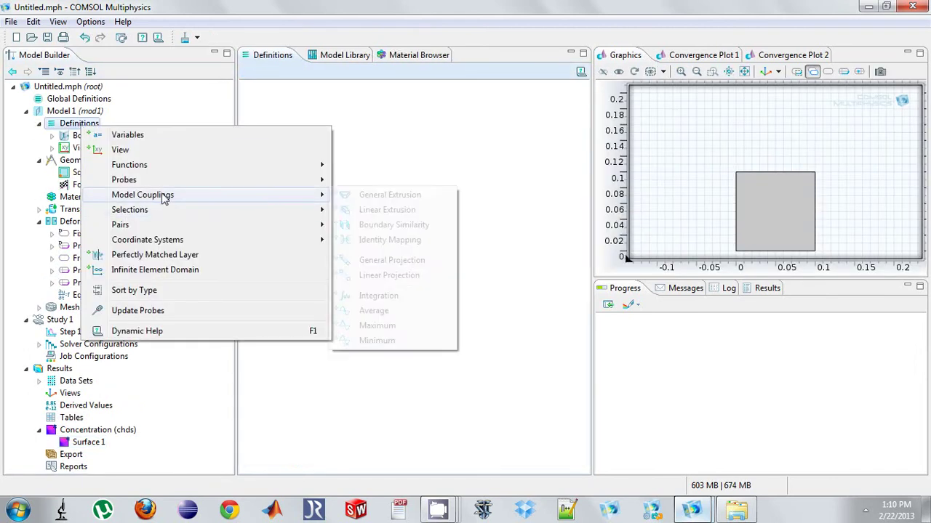
click(378, 312)
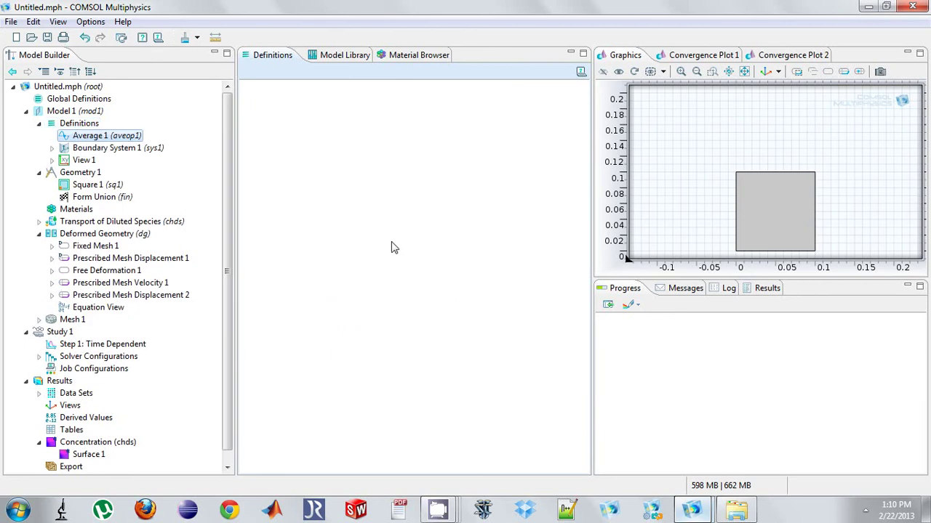
click(744, 71)
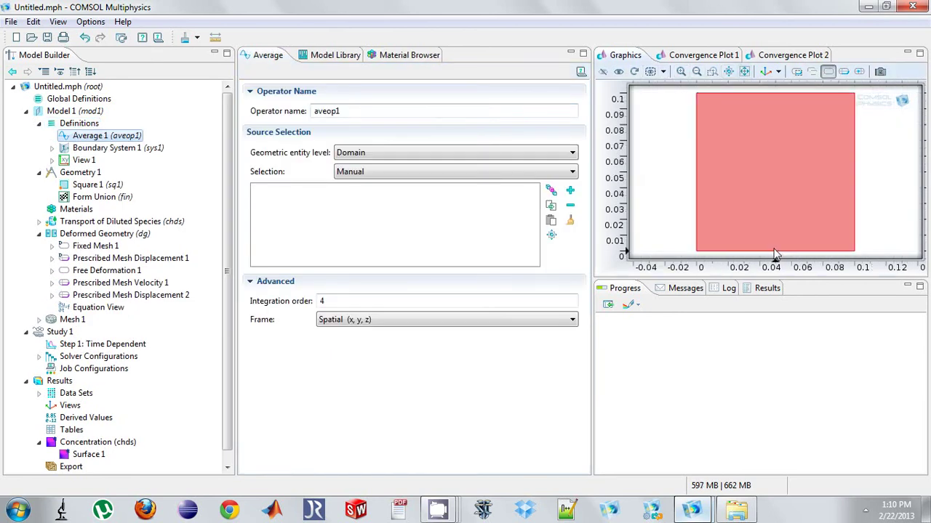
click(450, 155)
click(480, 168)
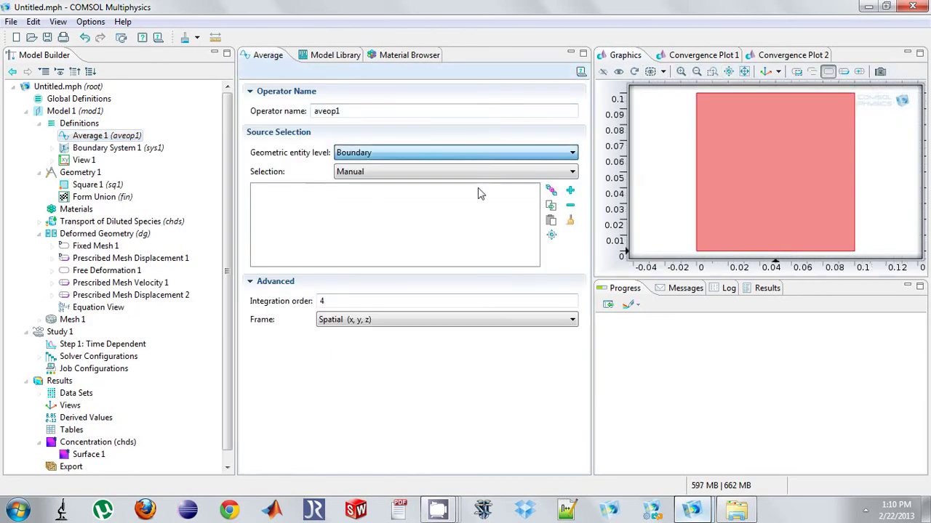
click(730, 252)
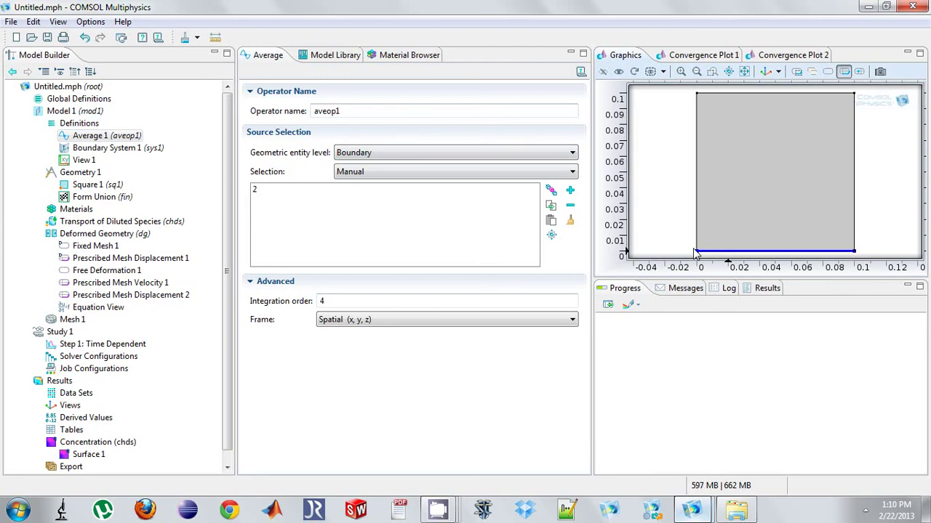
click(45, 100)
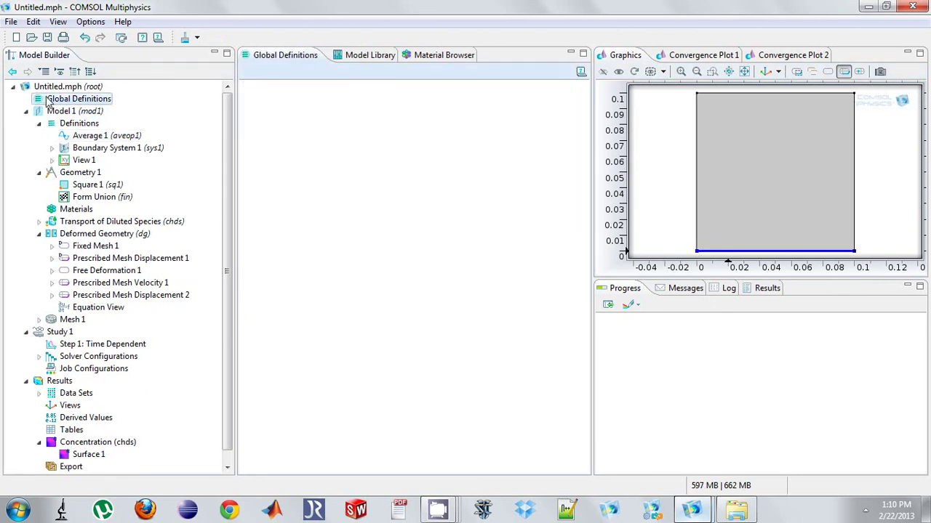
Create a global Variables node with variable fluxo set to mod1.aveop1(chds.tfluxy_c
right_click(48, 101)
click(80, 121)
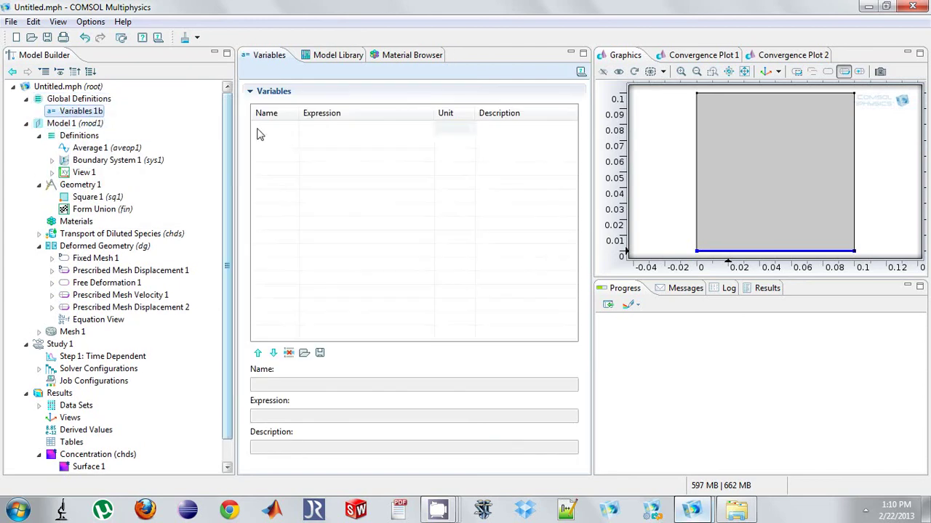
click(288, 135)
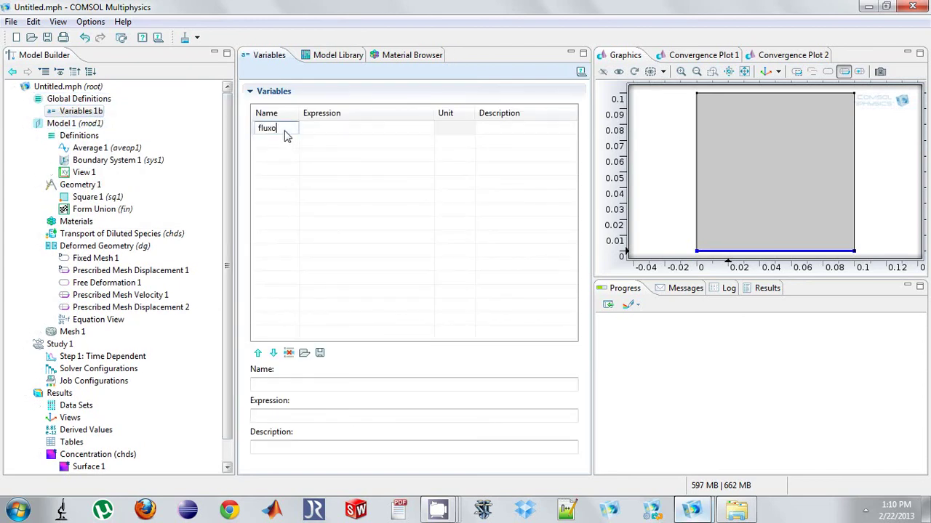
text(fluxo)
key(Tab)
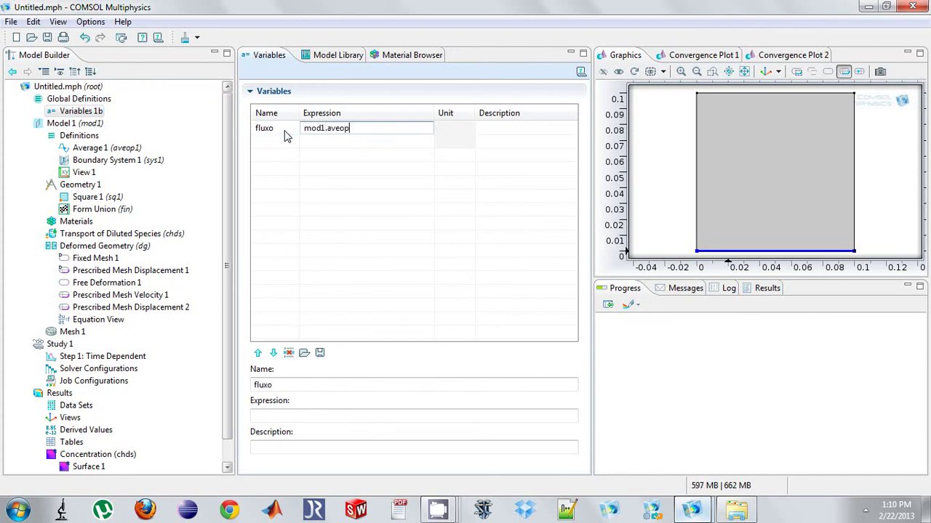
text(mod1.aveop1(chds.tfluxy_c/10)
click(311, 141)
click(311, 141)
Correct fluxo's expression to mod1.aveop1(mod1.chds.tfluxy_c/10) and review the definition
click(331, 130)
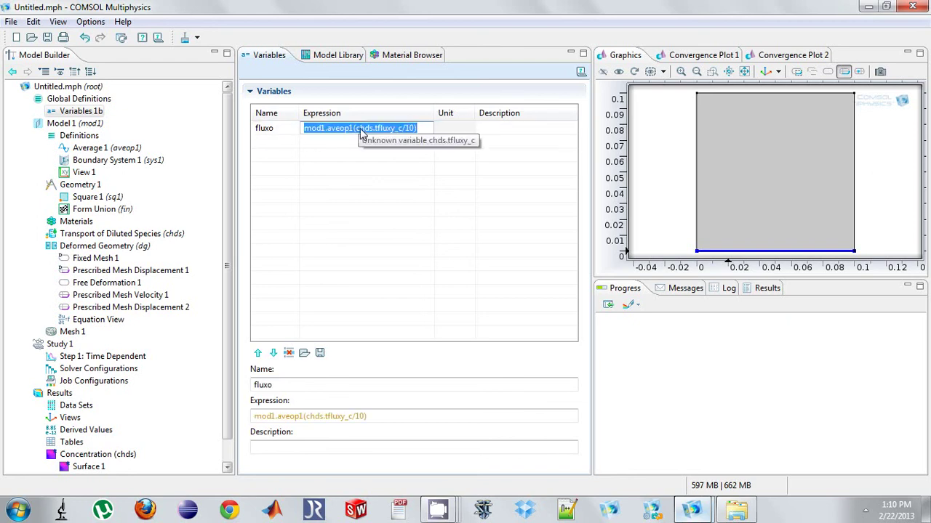
click(356, 130)
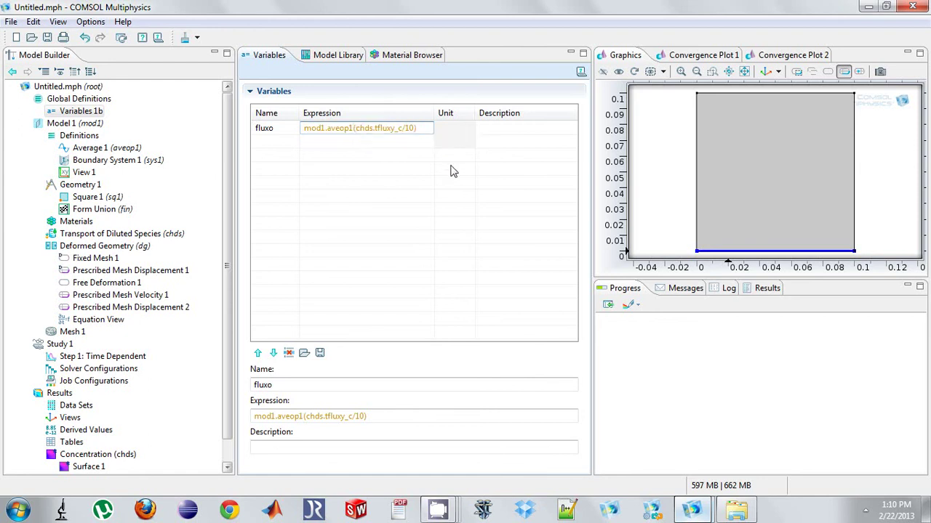
text(mod1.)
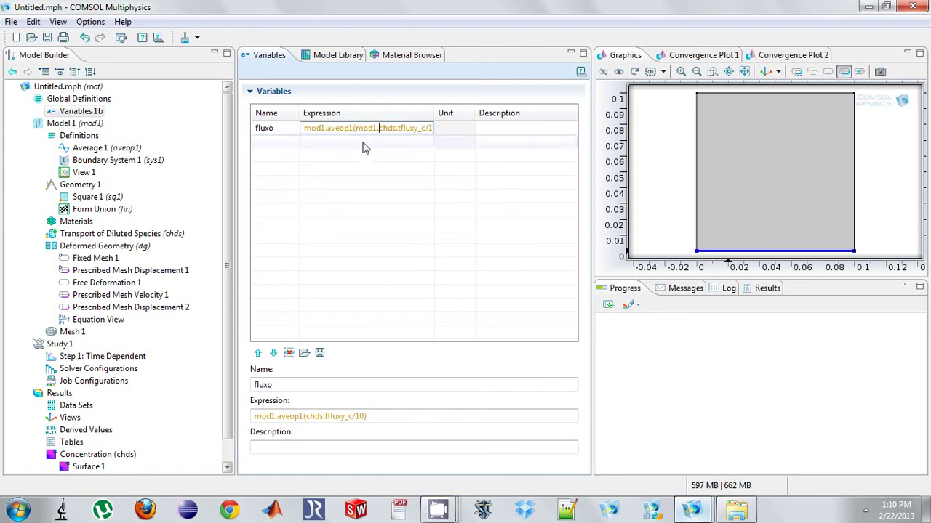
click(365, 147)
click(356, 128)
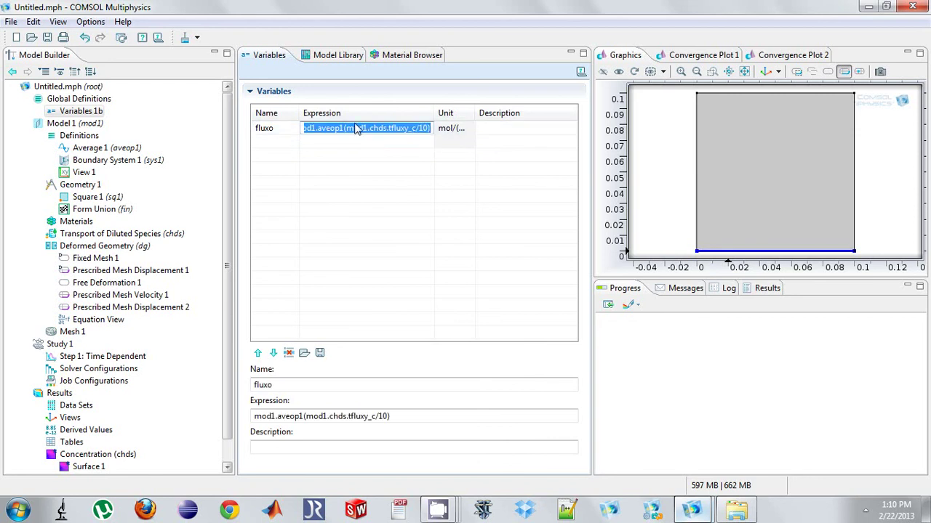
drag(345, 131, 383, 130)
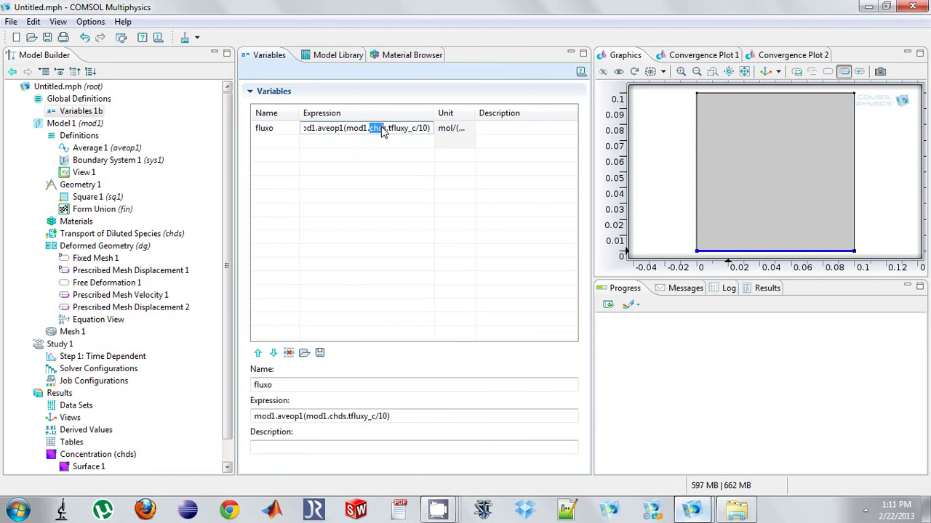
drag(389, 131, 409, 138)
click(415, 129)
click(298, 139)
click(286, 130)
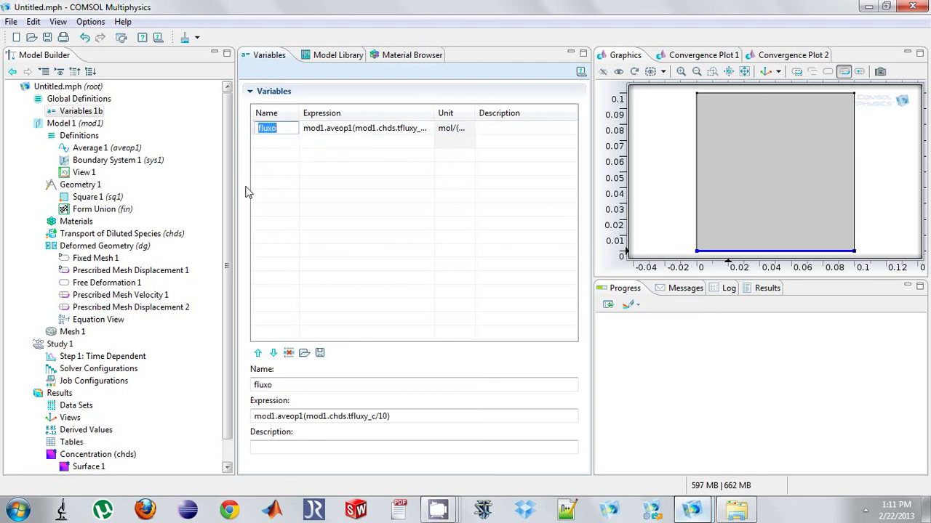
Replace the Prescribed Mesh Velocity 1 vy value -.005 with fluxo
click(127, 295)
click(293, 422)
double_click(293, 422)
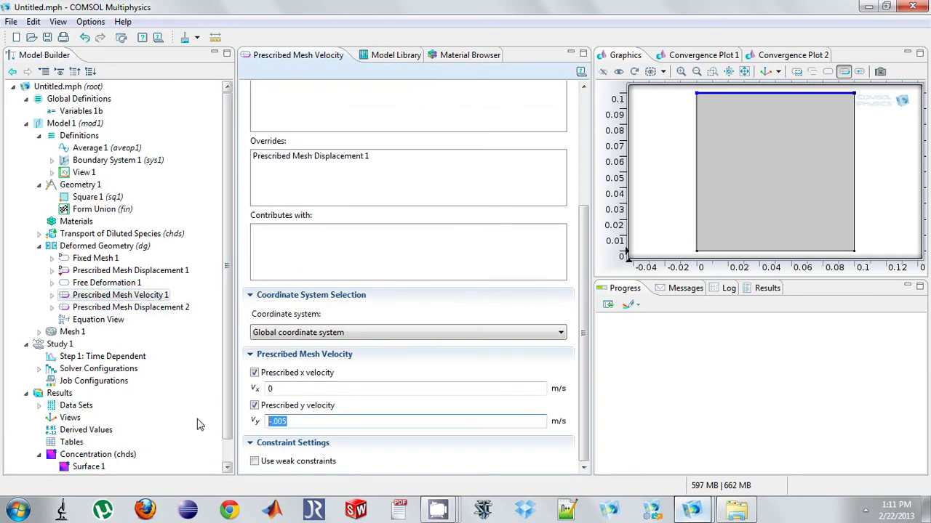
text(fluxo)
drag(231, 295, 231, 356)
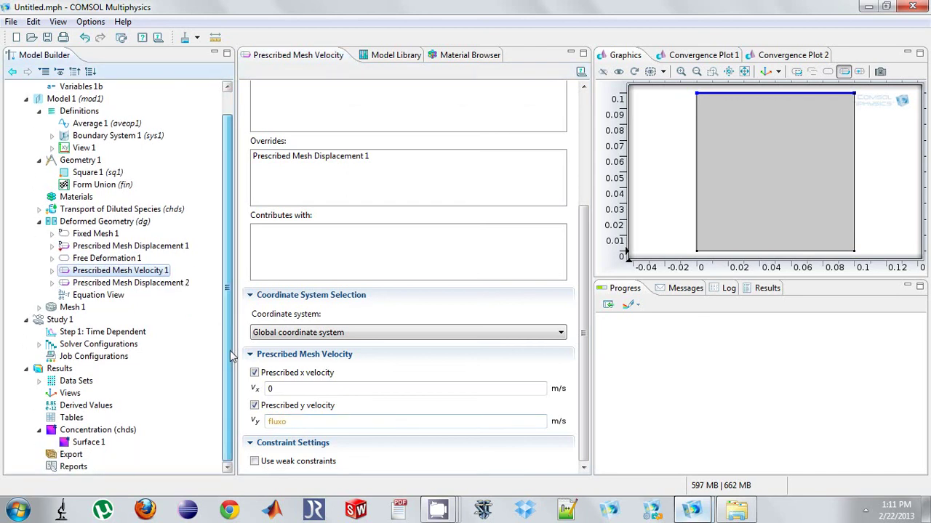
right_click(55, 320)
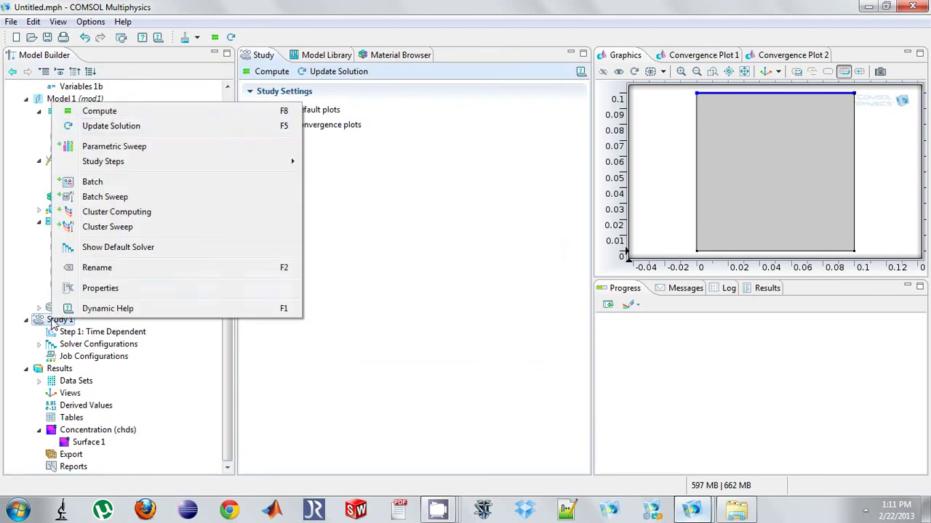
Compute Study 1 and watch solver progress until the Time=10 y-flux plot appears
click(102, 112)
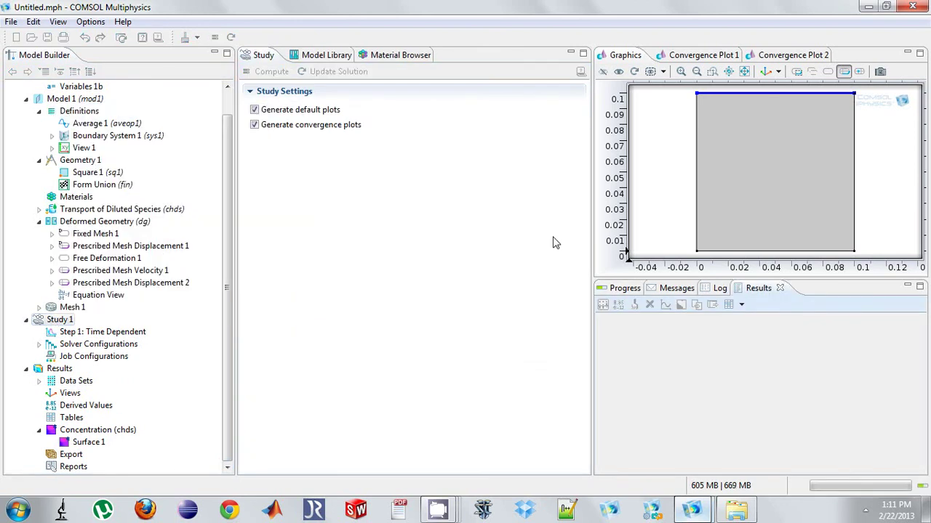
click(626, 289)
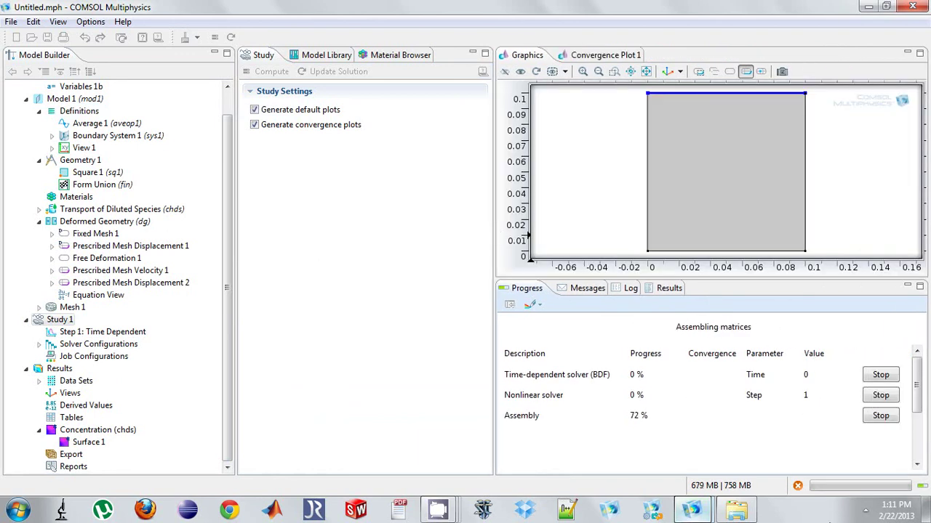
click(865, 514)
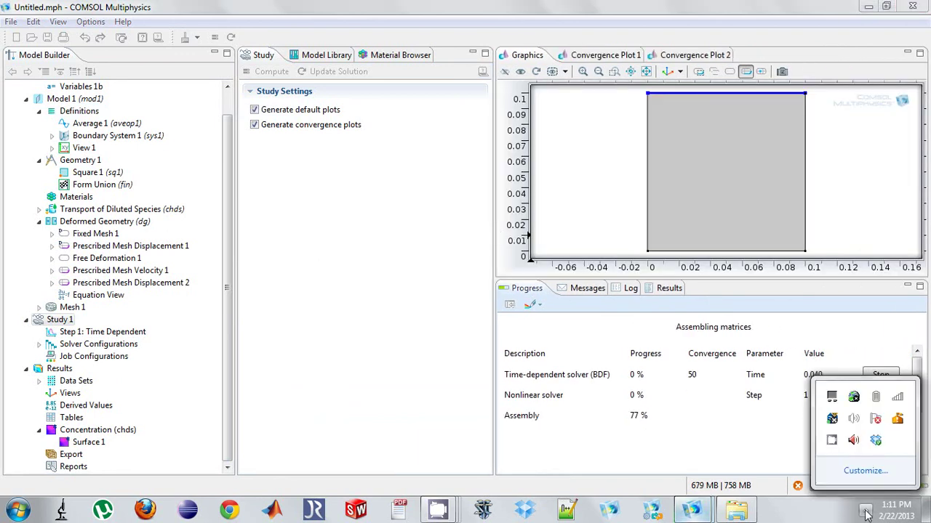
right_click(832, 441)
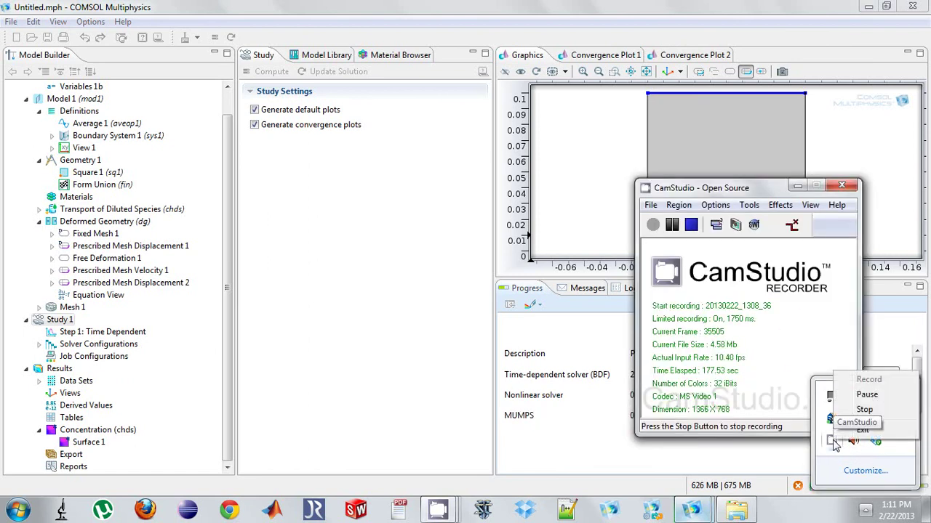
click(858, 397)
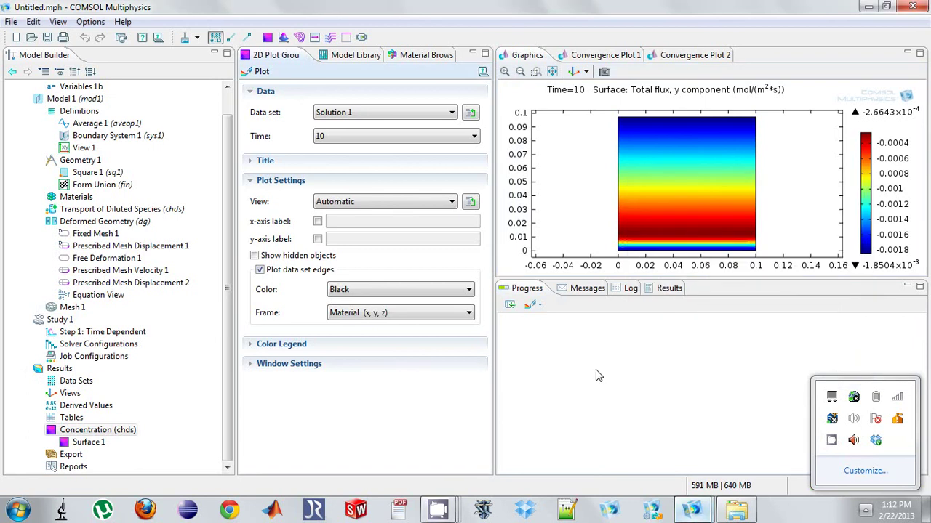
click(596, 374)
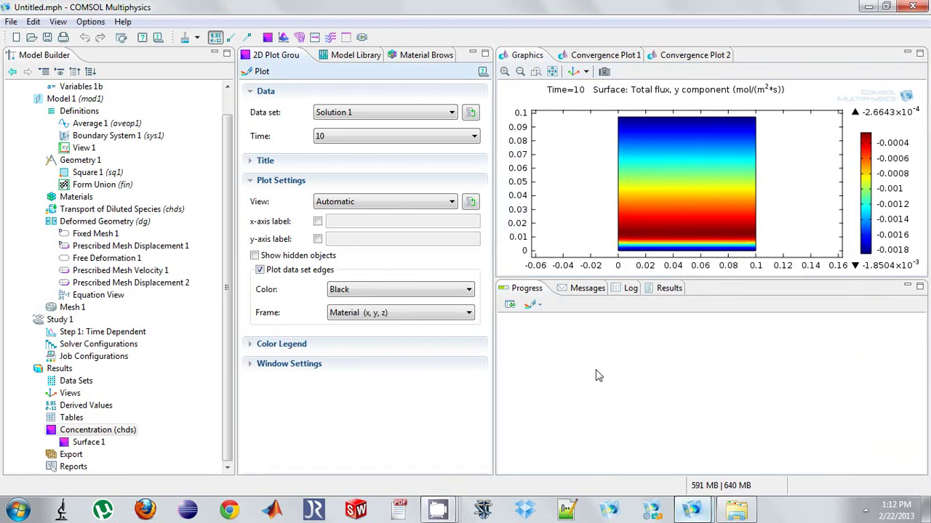
Set the 2D plot group frame to Mesh (Xg, Yg, Zg) and replot
click(353, 322)
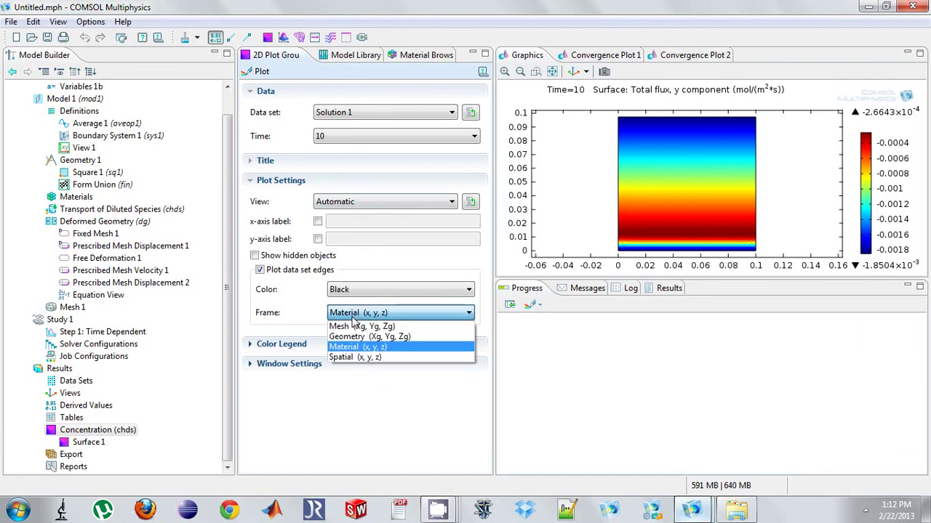
click(80, 430)
click(331, 314)
click(352, 322)
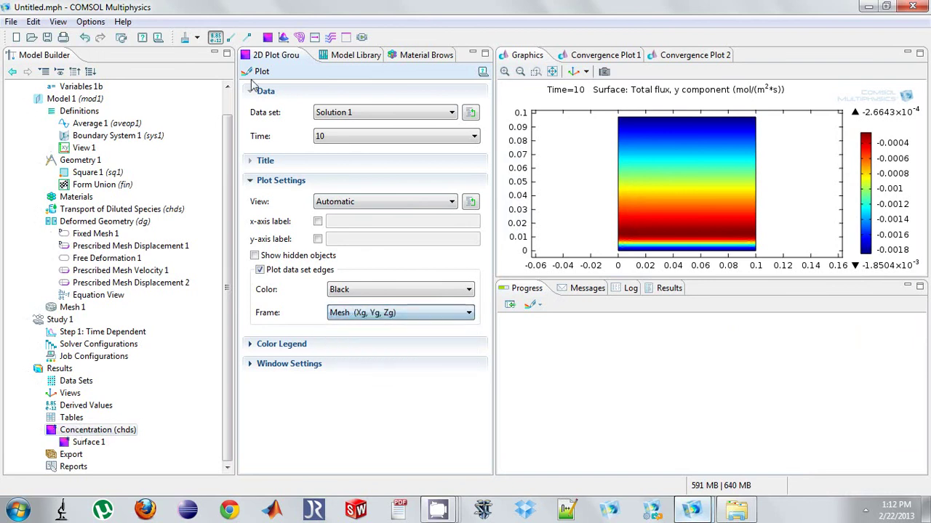
click(253, 76)
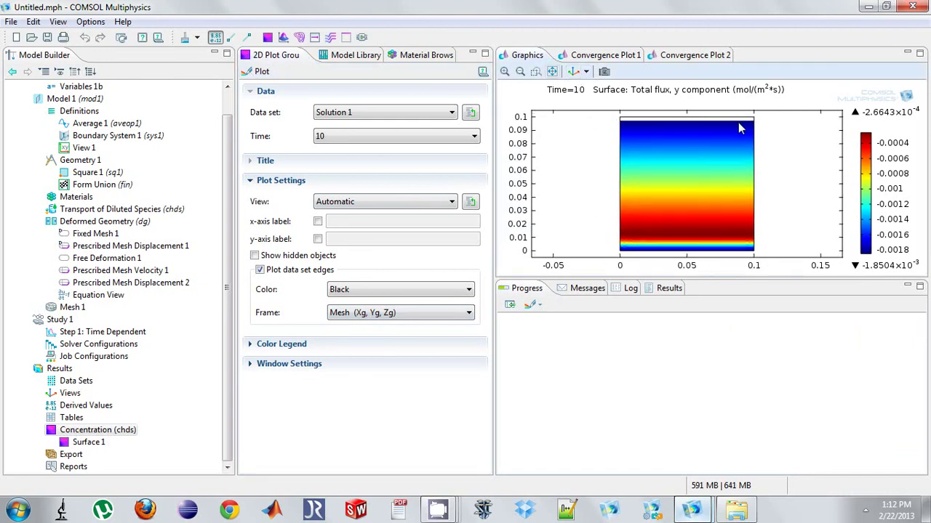
Try the Geometry, Material and Spatial (x, y, z) frames, replotting in Spatial
click(360, 312)
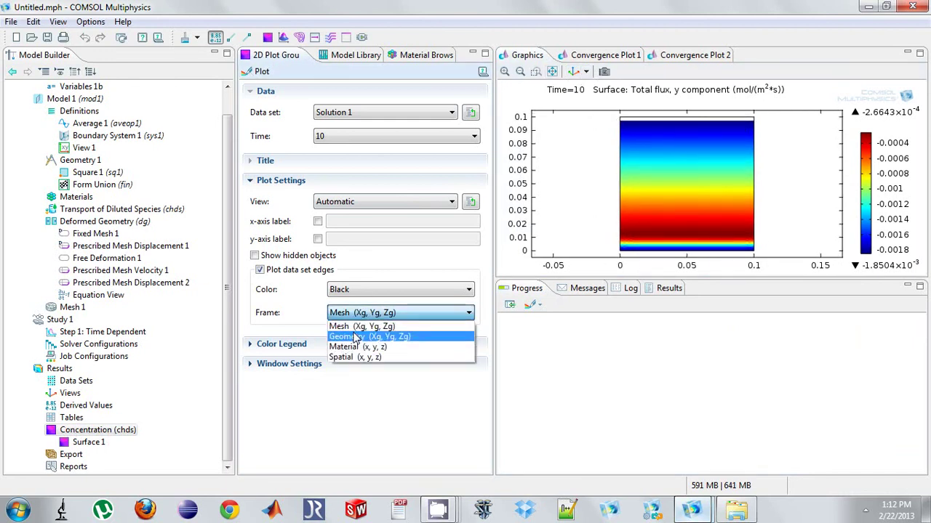
click(354, 338)
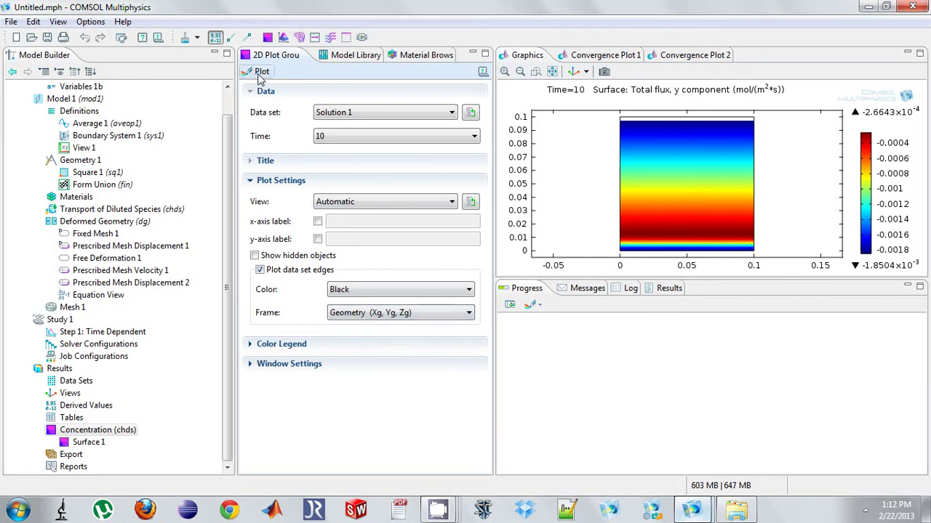
click(365, 314)
click(365, 347)
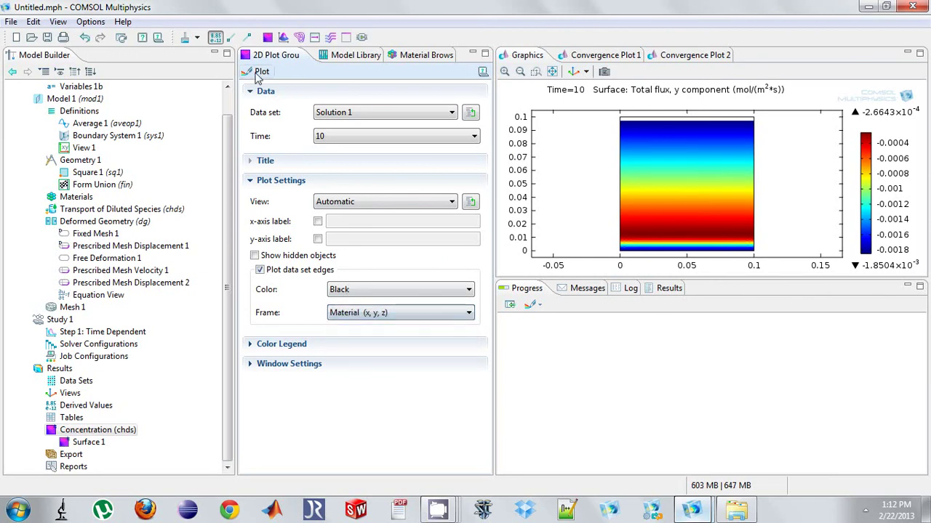
click(345, 313)
click(357, 357)
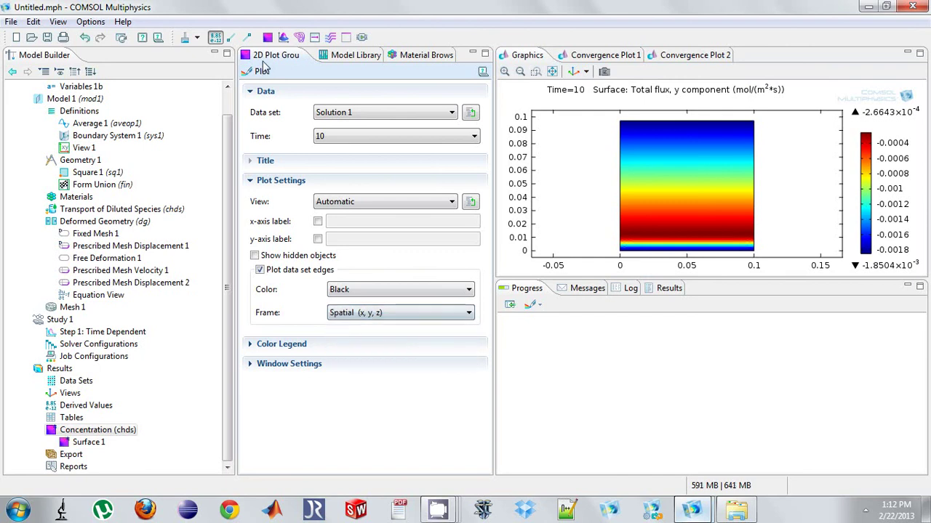
click(262, 72)
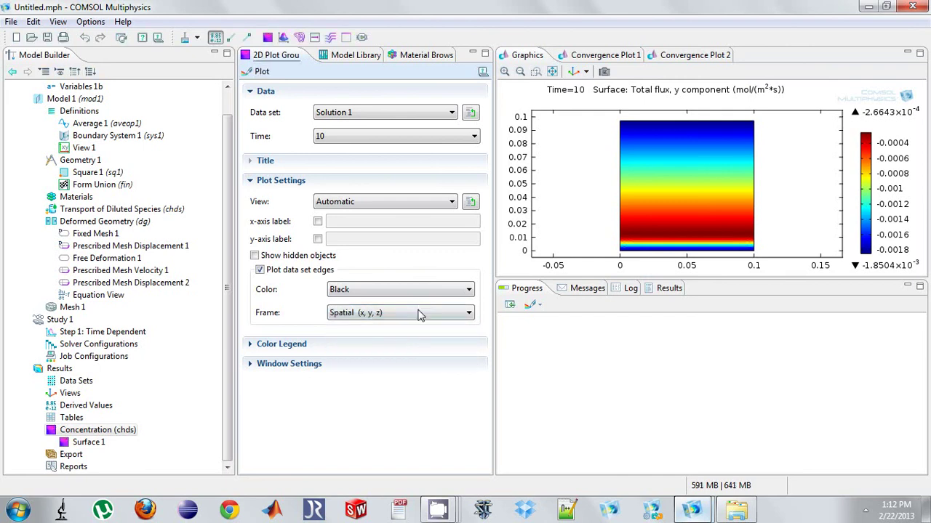
Return the plot frame to Mesh (Xg, Yg, Zg) and replot
click(418, 314)
click(408, 324)
click(260, 71)
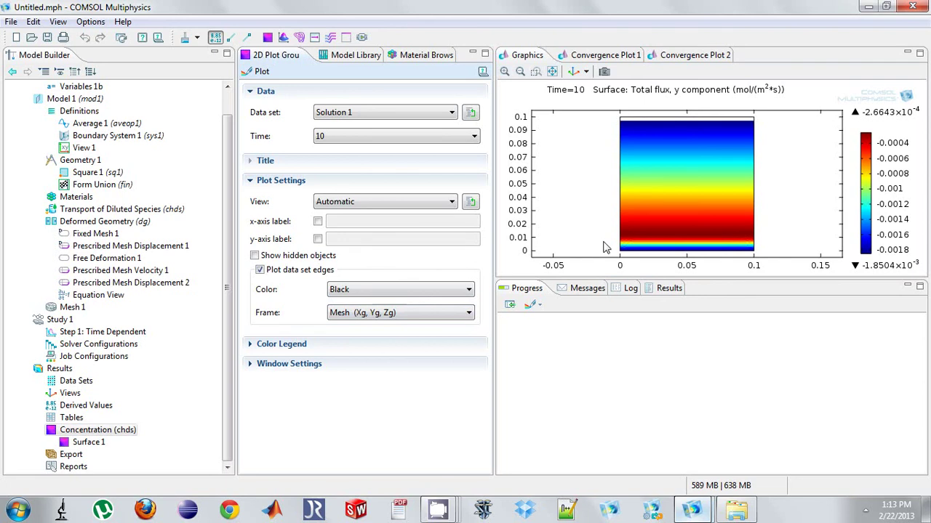
click(865, 511)
right_click(829, 441)
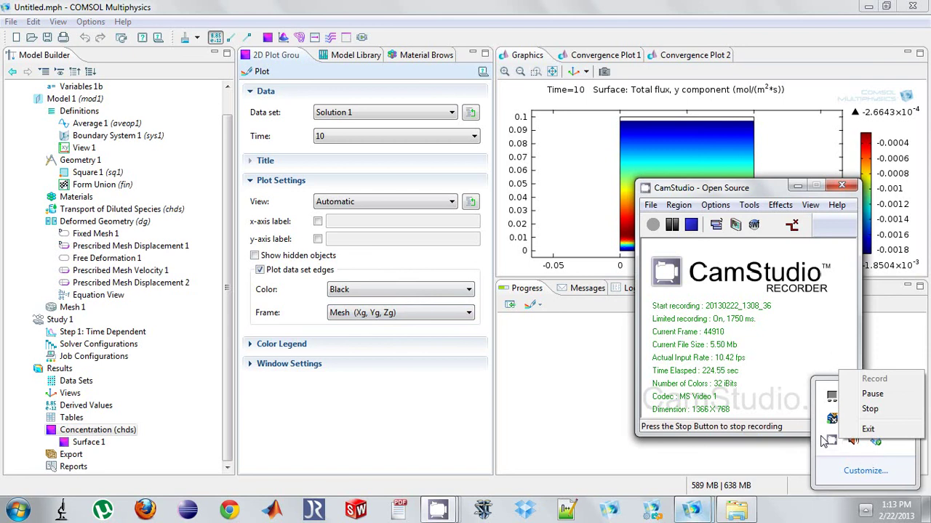